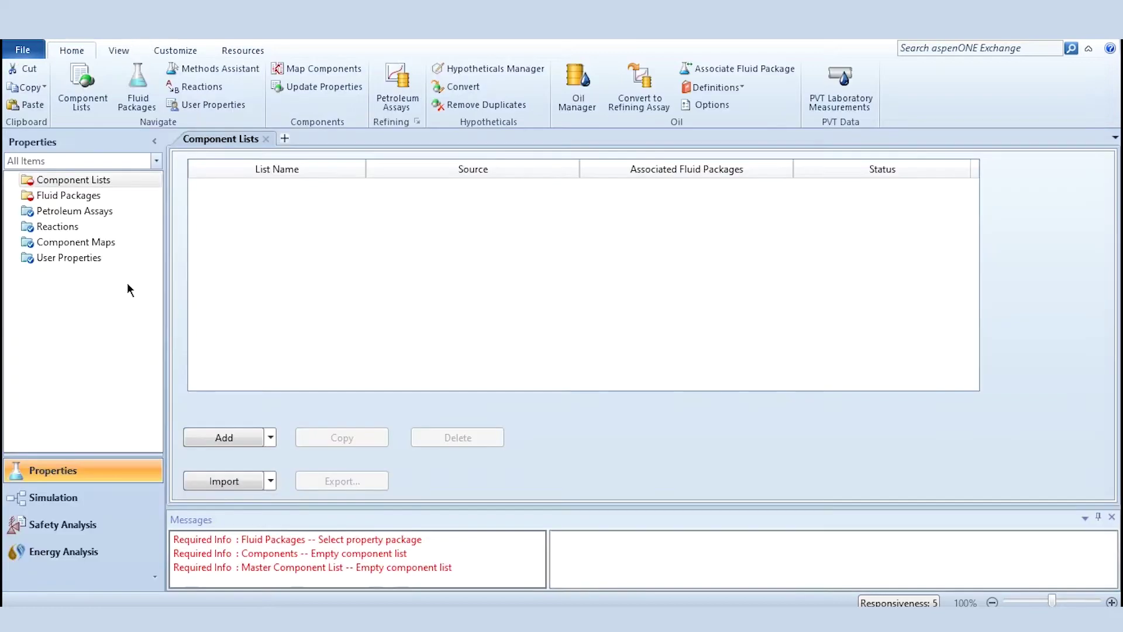
# - Create a component list containing water and ethane
pyautogui.click(226, 436)
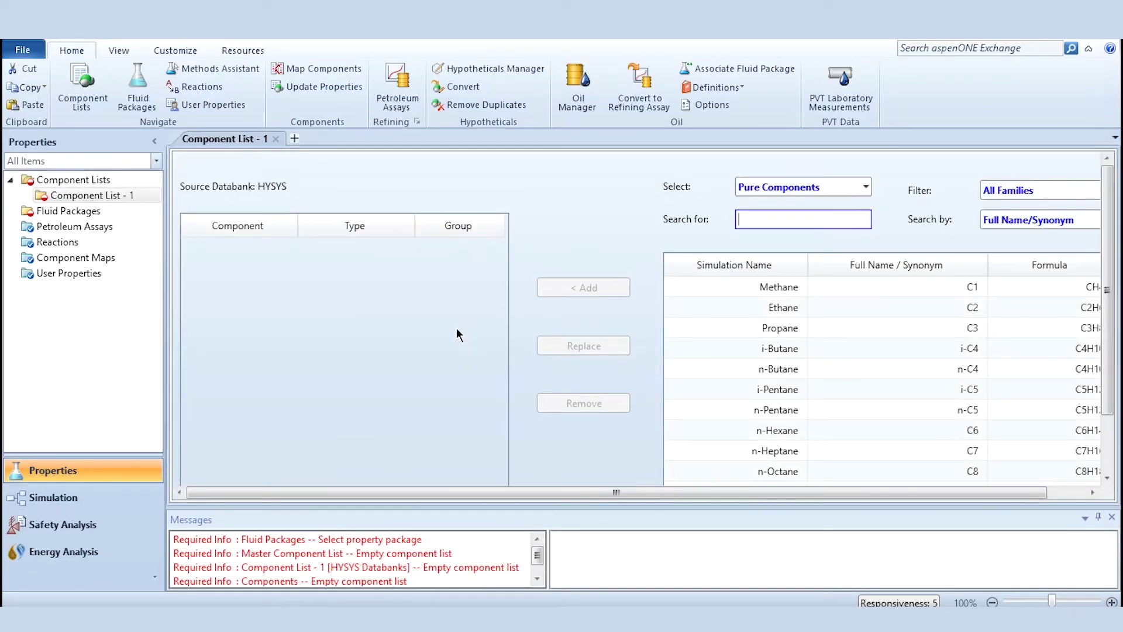
pyautogui.write('water')
pyautogui.press('Return')
pyautogui.write('ethane')
pyautogui.press('Return')
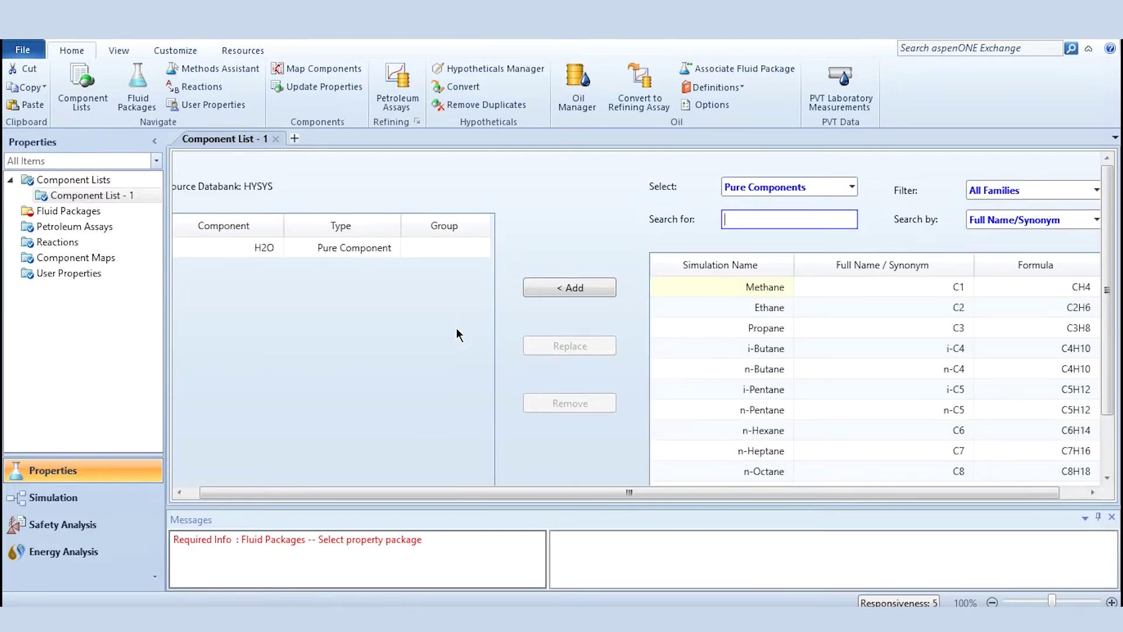
# - Add a Peng-Robinson fluid package and switch to the Simulation environment
pyautogui.click(113, 212)
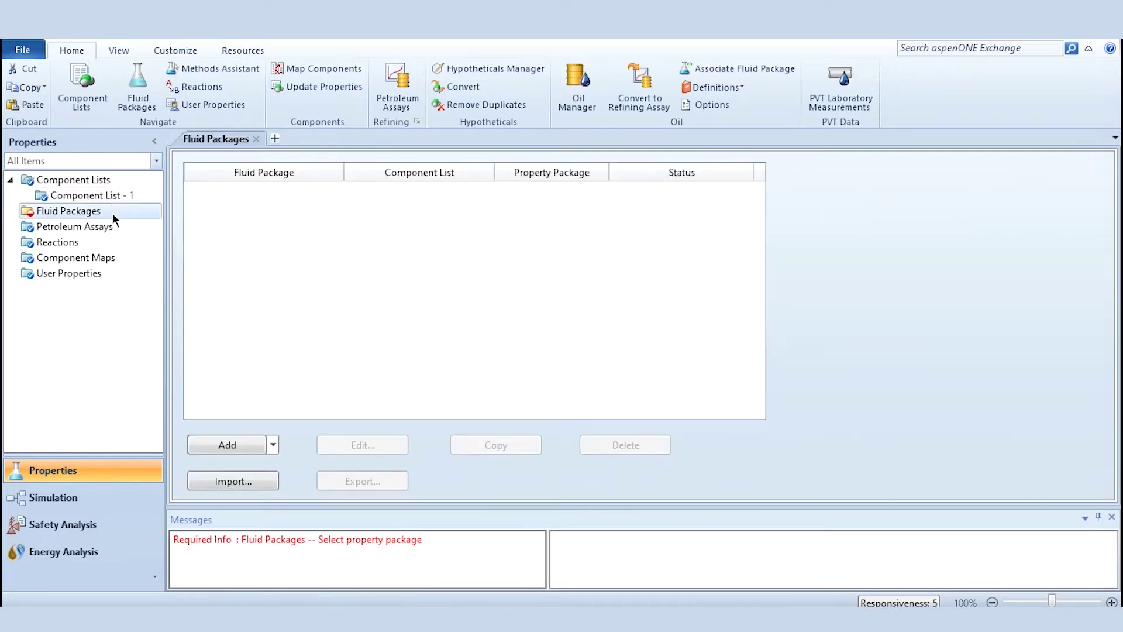
pyautogui.click(214, 445)
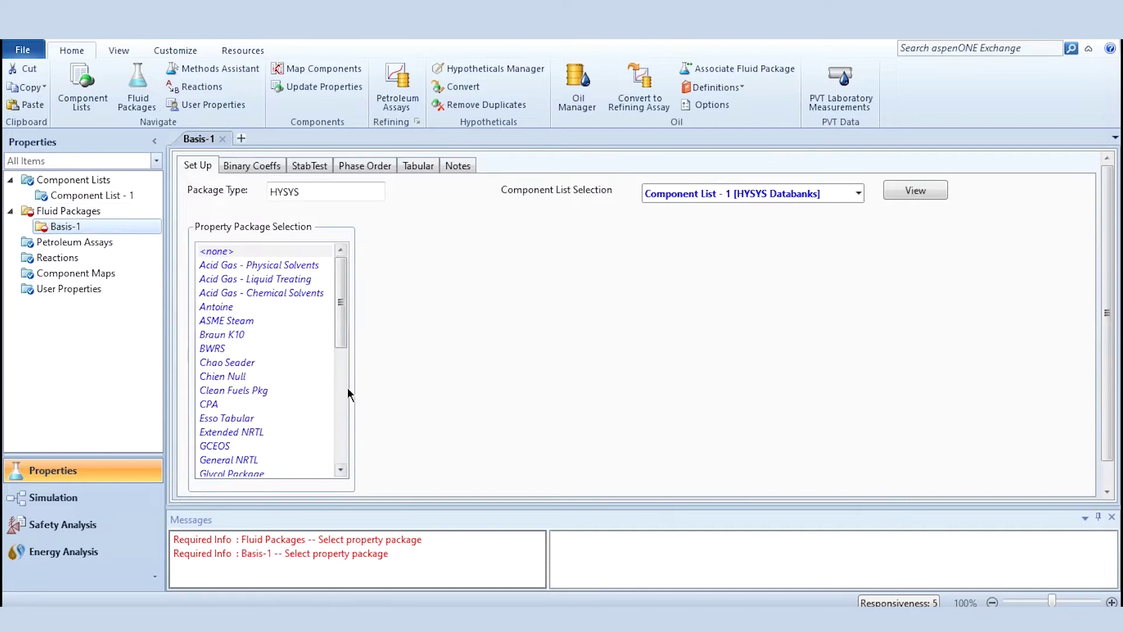
pyautogui.scroll(-5, 324, 386)
pyautogui.click(284, 365)
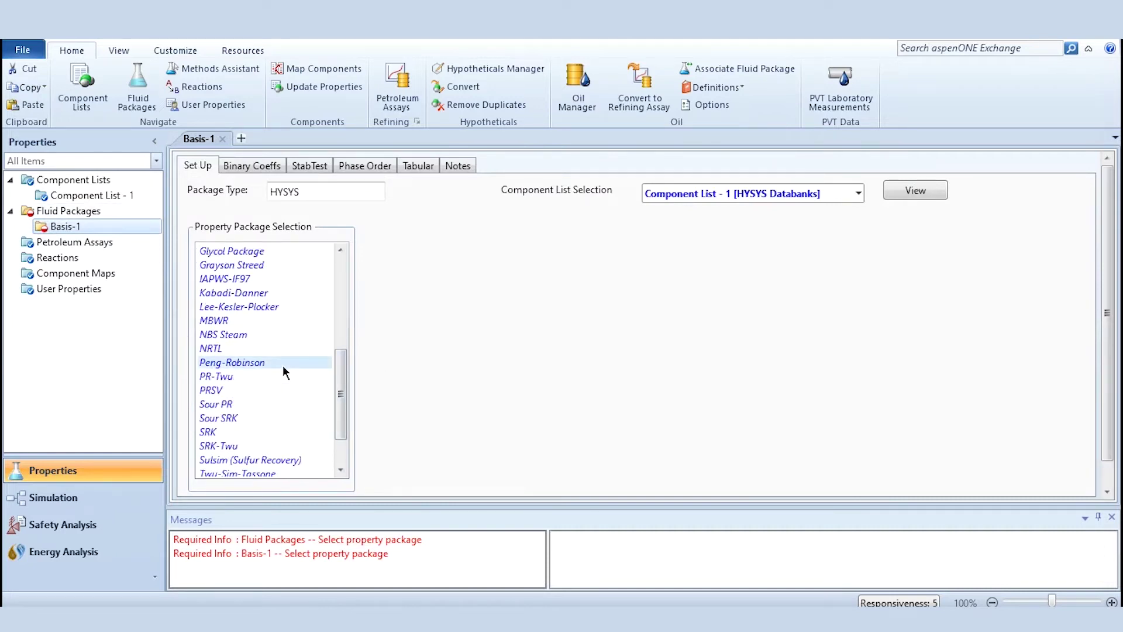
pyautogui.click(132, 494)
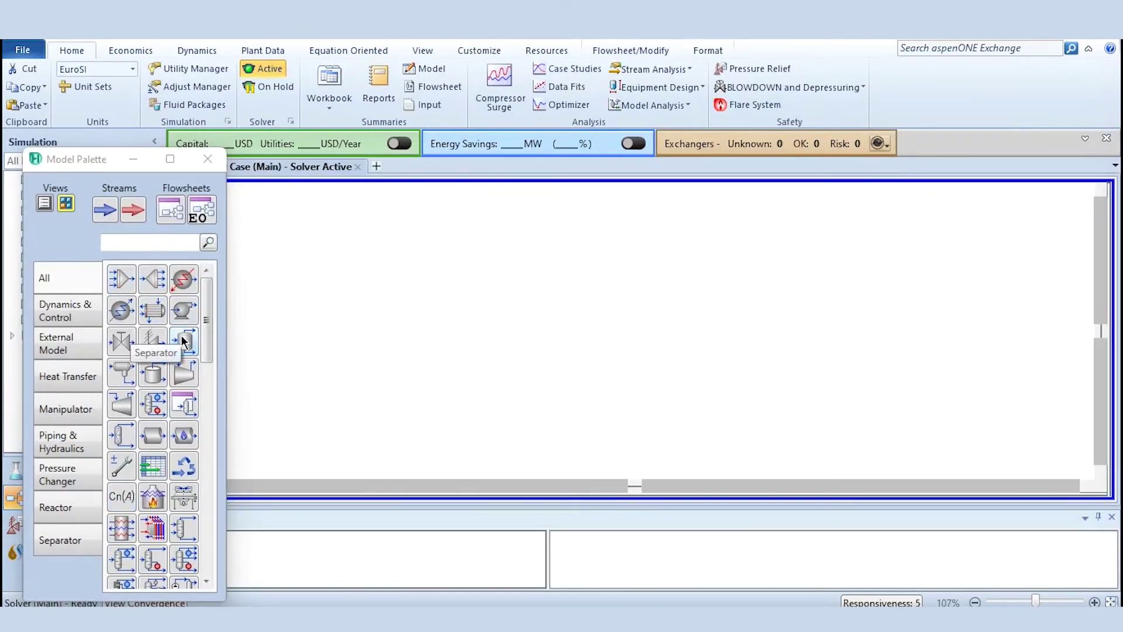
# - Place a mixer on the flowsheet and rename it 'Mixer'
pyautogui.click(128, 272)
pyautogui.click(433, 315)
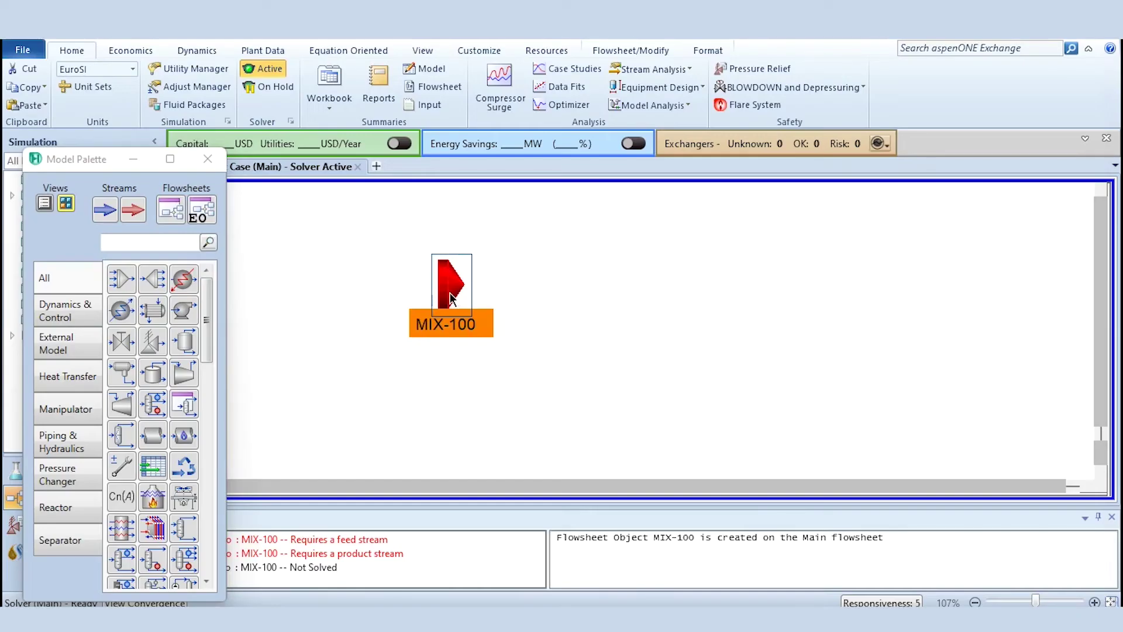
pyautogui.doubleClick(445, 278)
pyautogui.moveTo(400, 198); pyautogui.dragTo(812, 66)
pyautogui.click(728, 117)
pyautogui.write('Mixer')
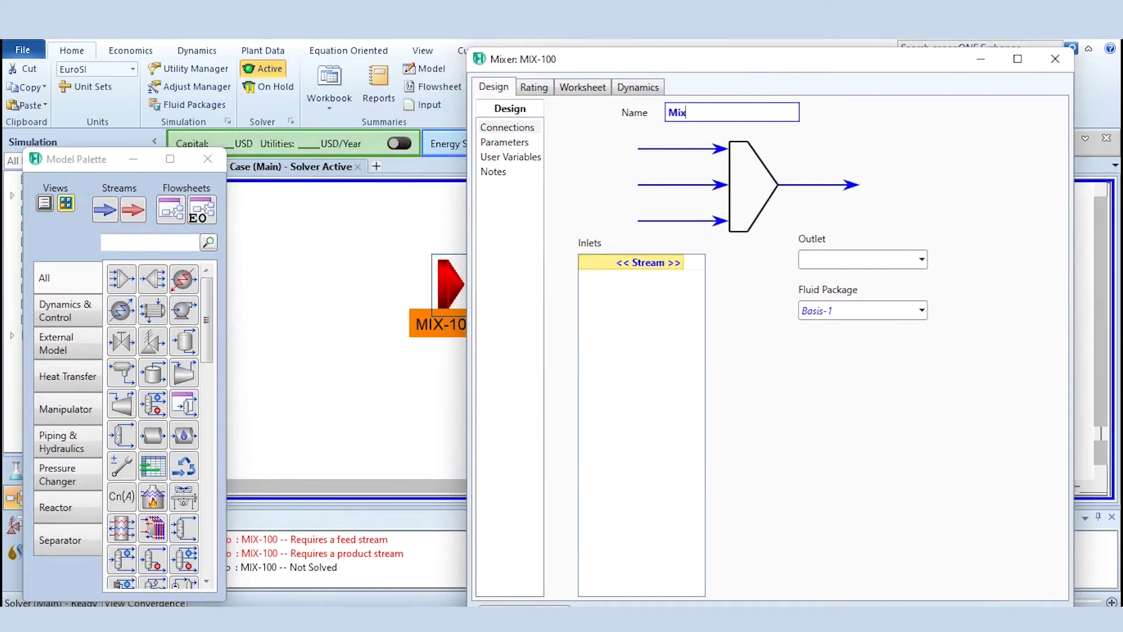
pyautogui.press('Return')
# - Connect F-1 and F-2 as the mixer inlets and P-1 as its outlet
pyautogui.click(678, 265)
pyautogui.write('F-1')
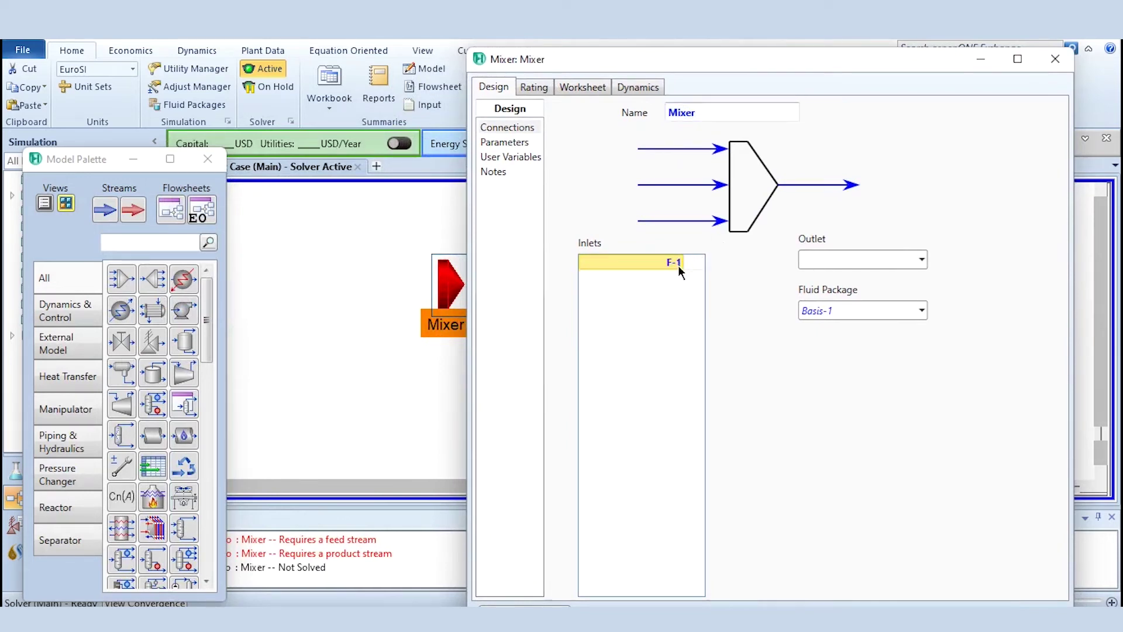
pyautogui.press('Return')
pyautogui.click(680, 278)
pyautogui.write('F-2')
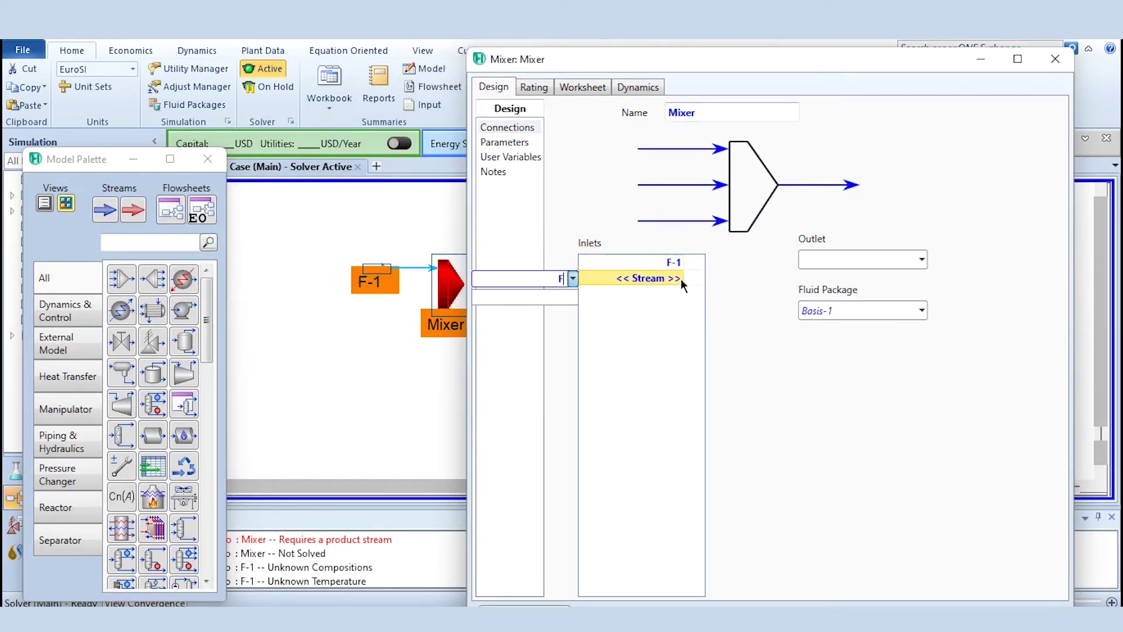
pyautogui.press('Return')
pyautogui.click(848, 258)
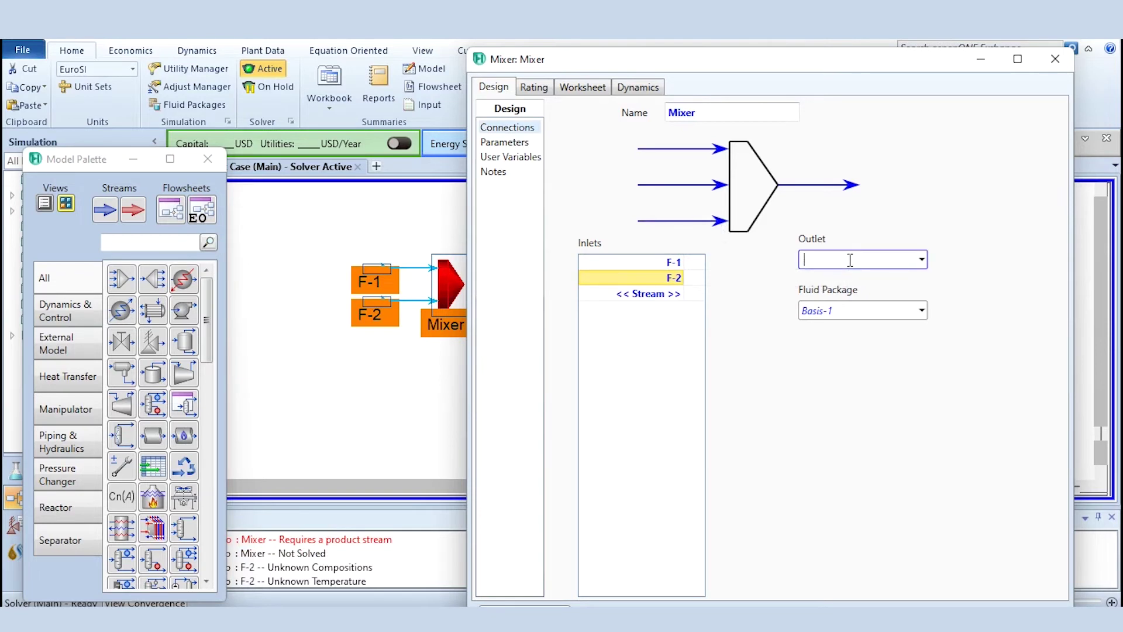
pyautogui.write('P-1')
pyautogui.press('Return')
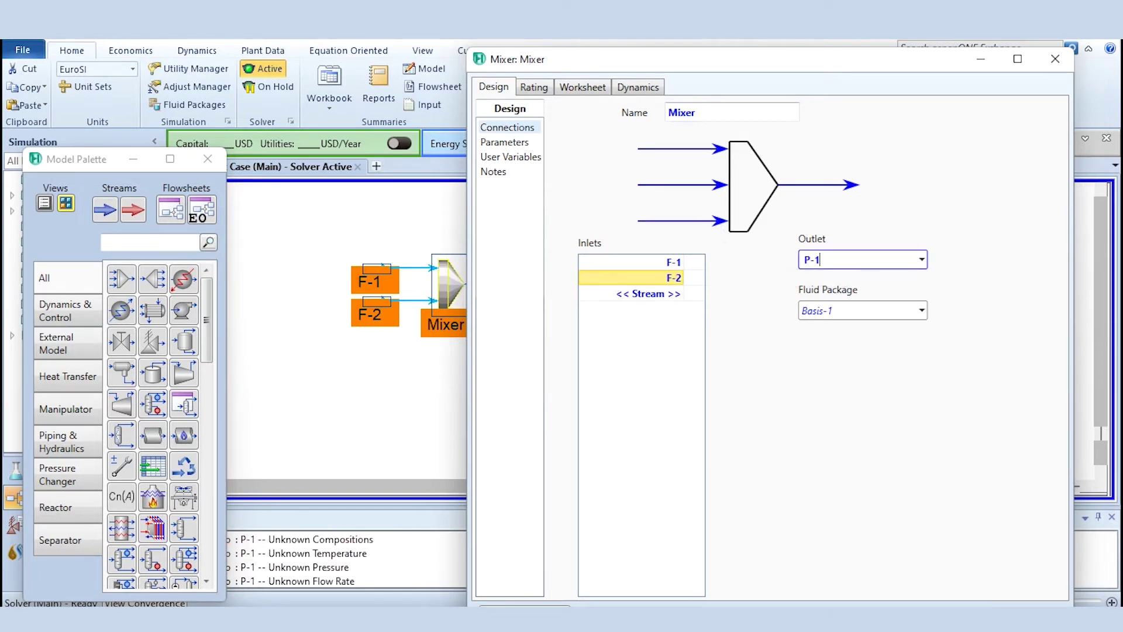
# - Specify F-1 as pure water at 25 °C, 1 bar and 100 kgmole/h
pyautogui.click(579, 87)
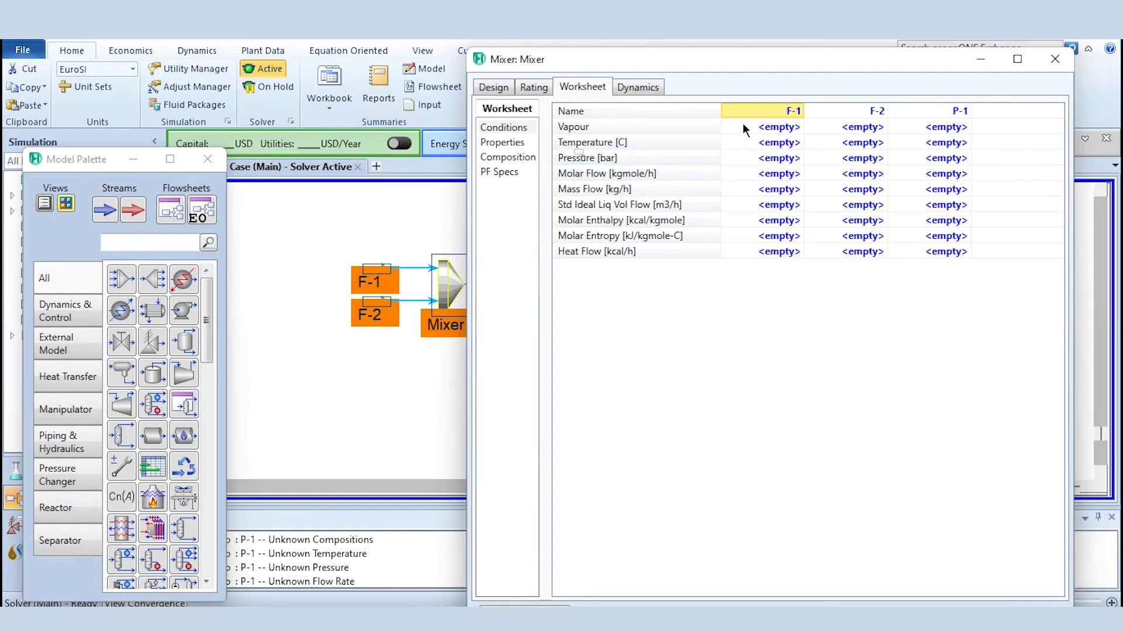
pyautogui.click(770, 143)
pyautogui.write('25')
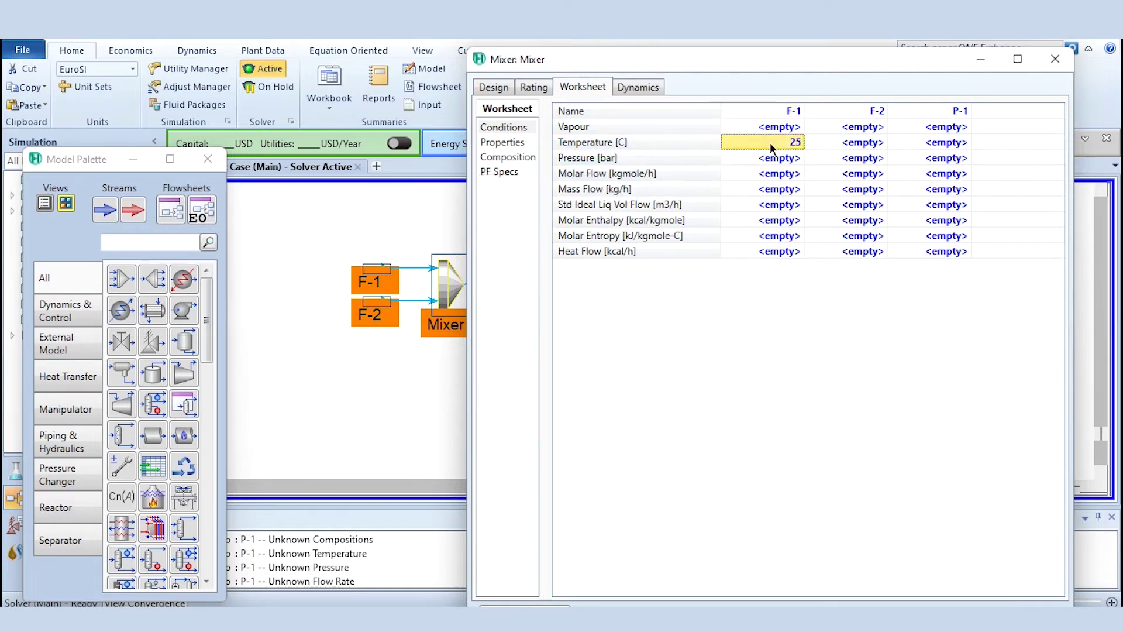
pyautogui.press('Return')
pyautogui.write('1')
pyautogui.press('Return')
pyautogui.click(778, 174)
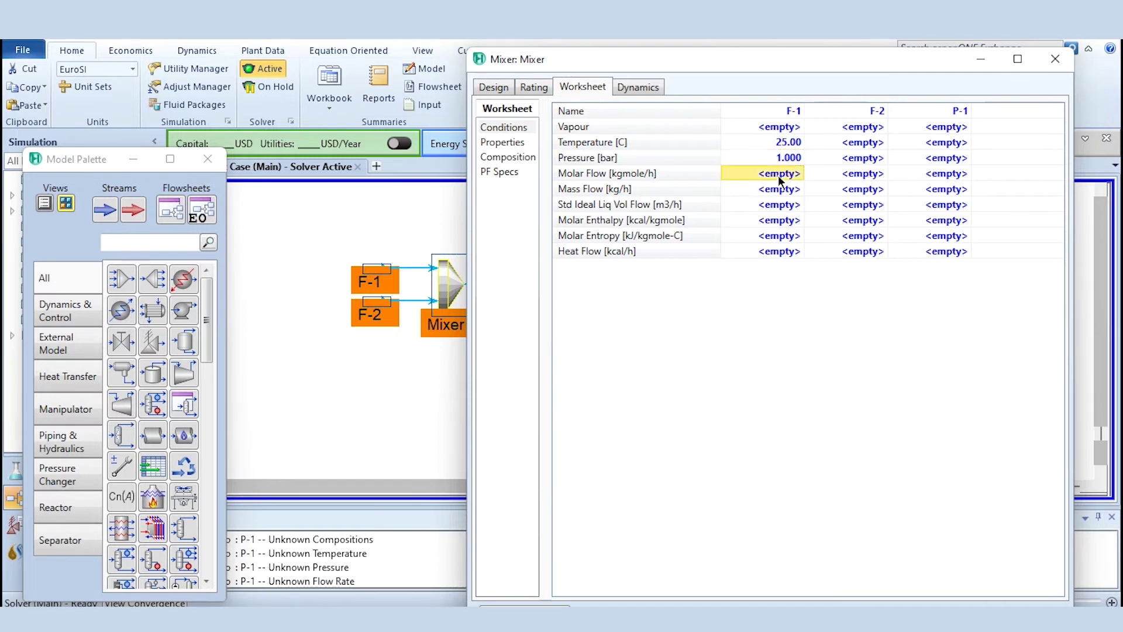
pyautogui.write('100')
pyautogui.press('Return')
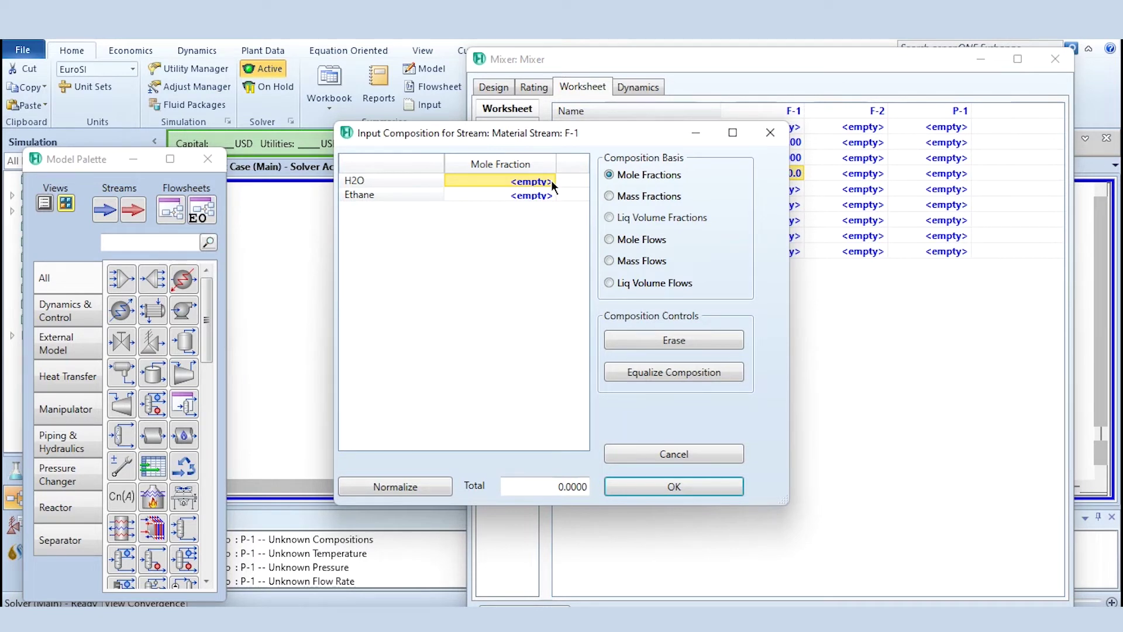
pyautogui.write('1')
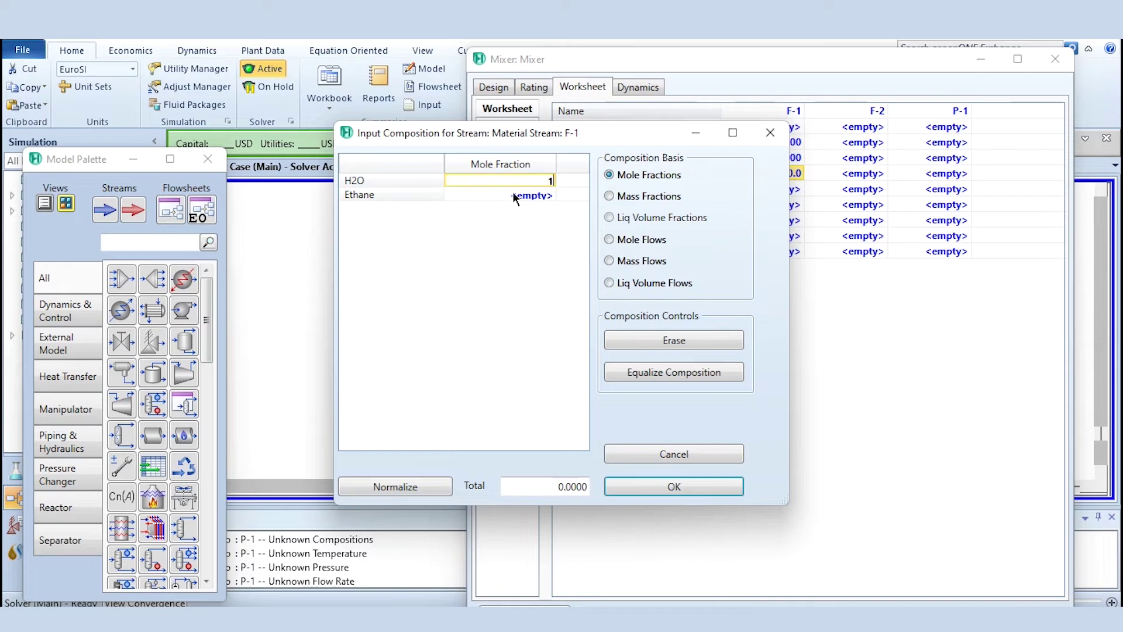
pyautogui.press('Return')
pyautogui.click(651, 486)
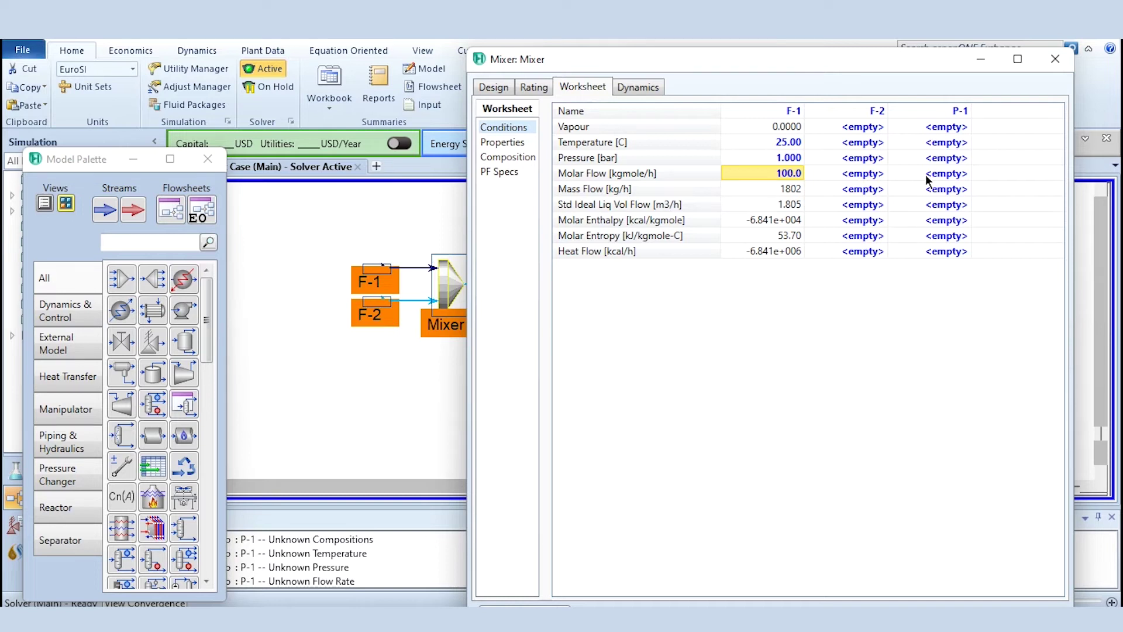
# - Set F-2 to 25 °C with an ethane mole fraction of 1
pyautogui.click(877, 145)
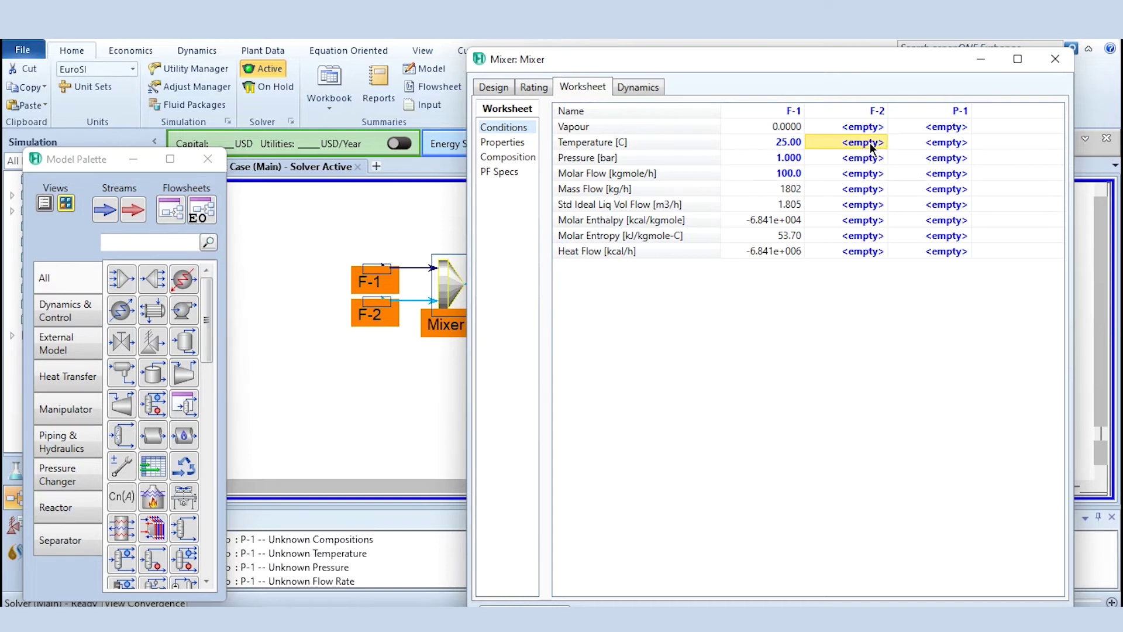
pyautogui.write('25')
pyautogui.press('Return')
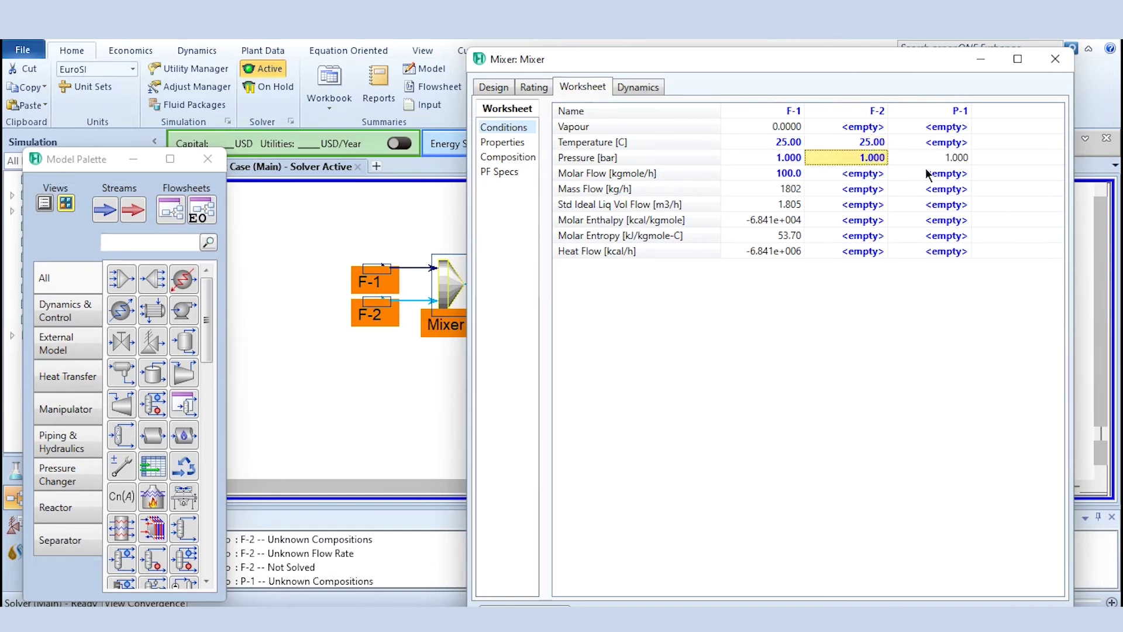
pyautogui.doubleClick(866, 176)
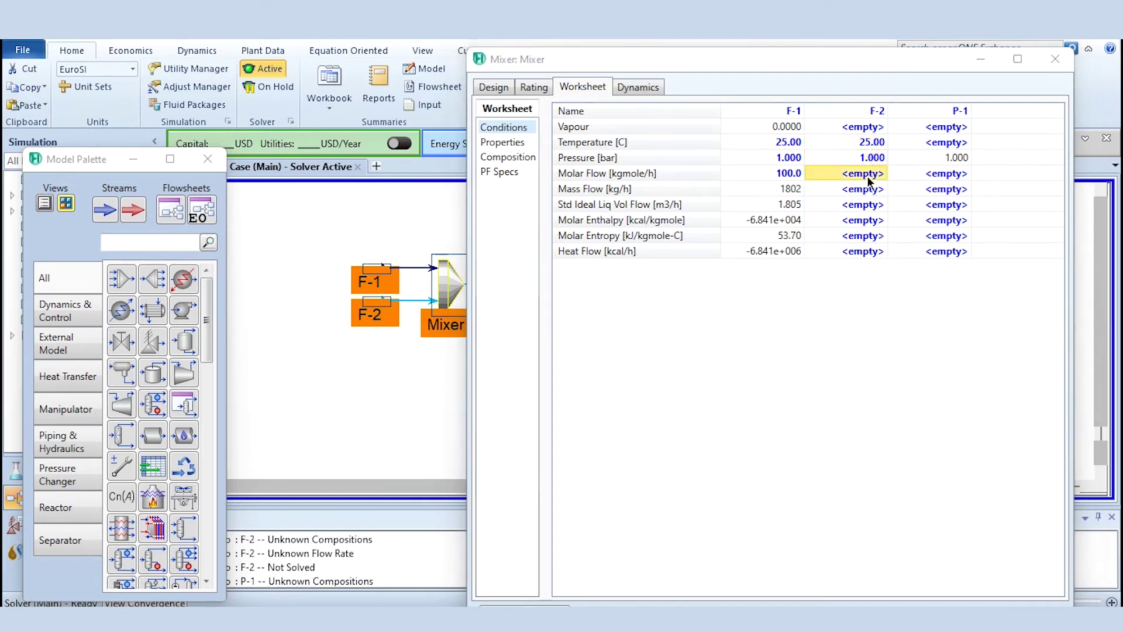
pyautogui.press('Down')
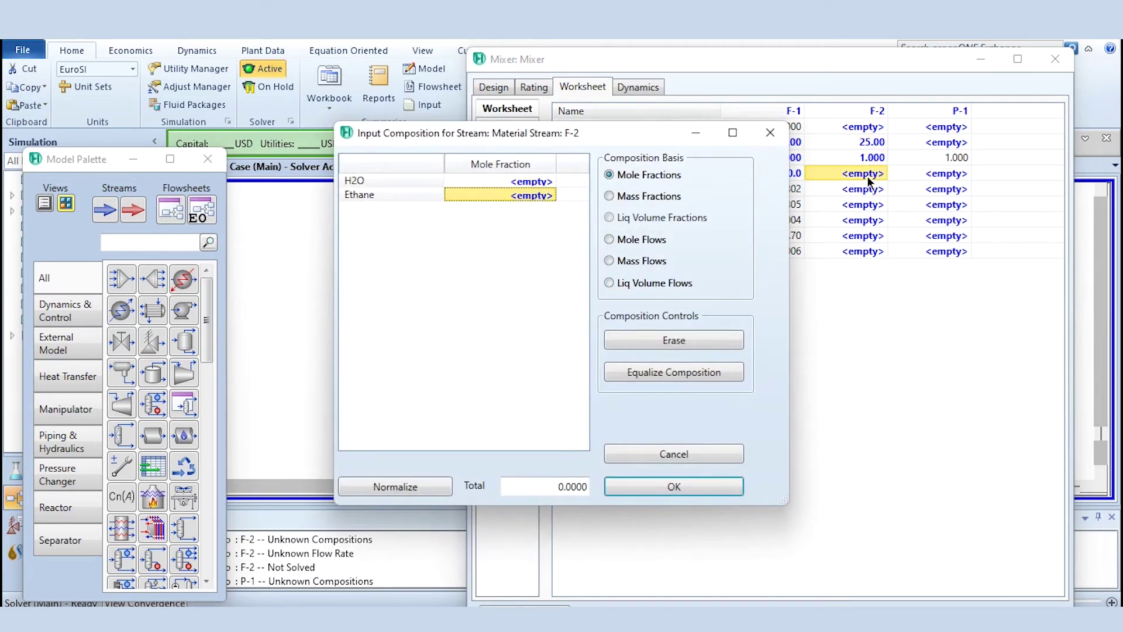
pyautogui.write('1')
pyautogui.press('Return')
pyautogui.click(673, 487)
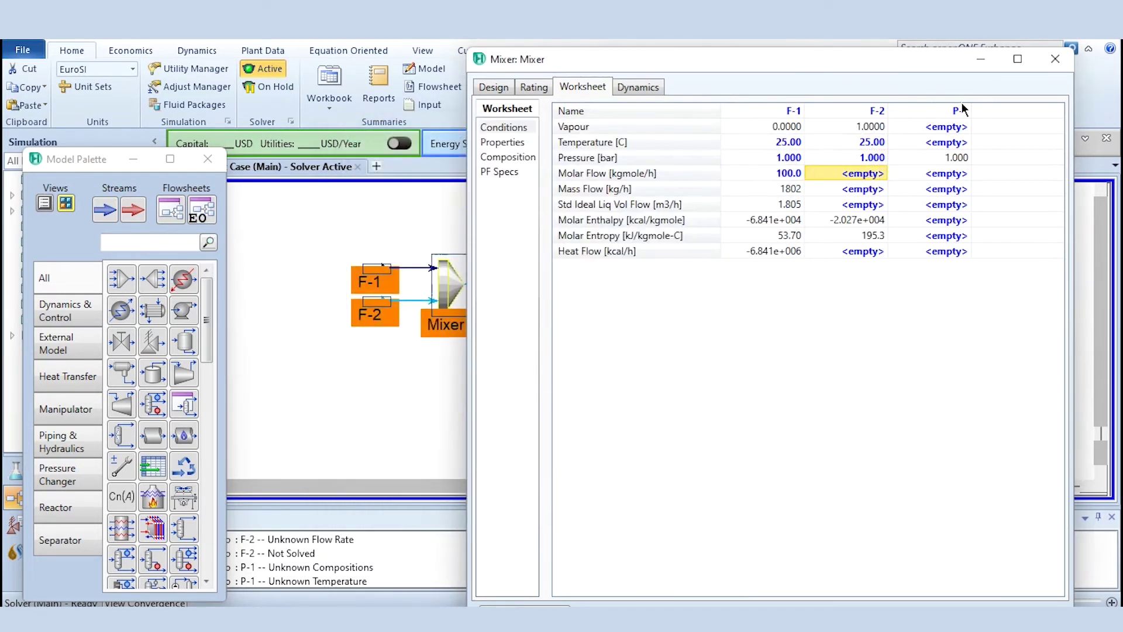
# - Give P-1 a composition of 0.5 H2O and 0.5 ethane so the mixer solves
pyautogui.doubleClick(940, 172)
pyautogui.write('0.5')
pyautogui.press('Return')
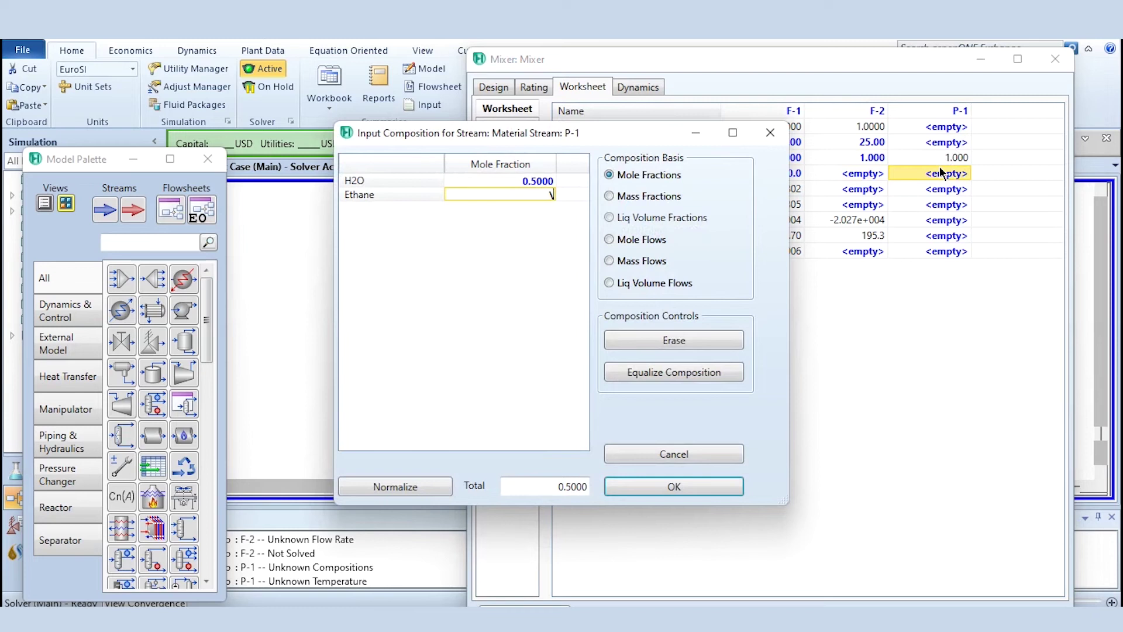
pyautogui.write('0.5')
pyautogui.press('Return')
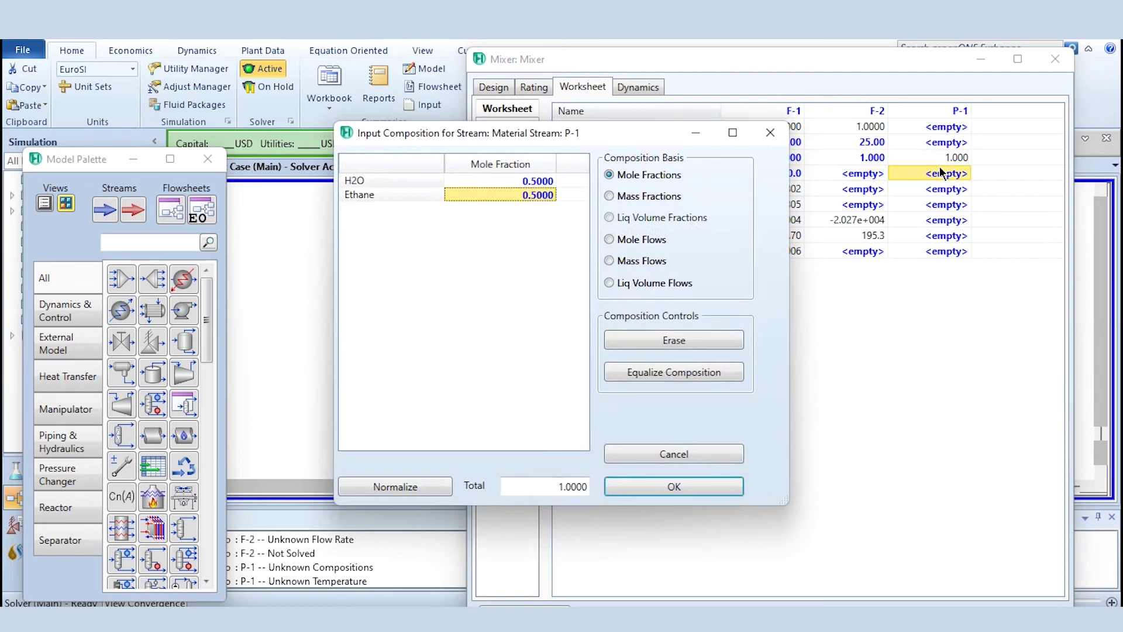
pyautogui.click(674, 486)
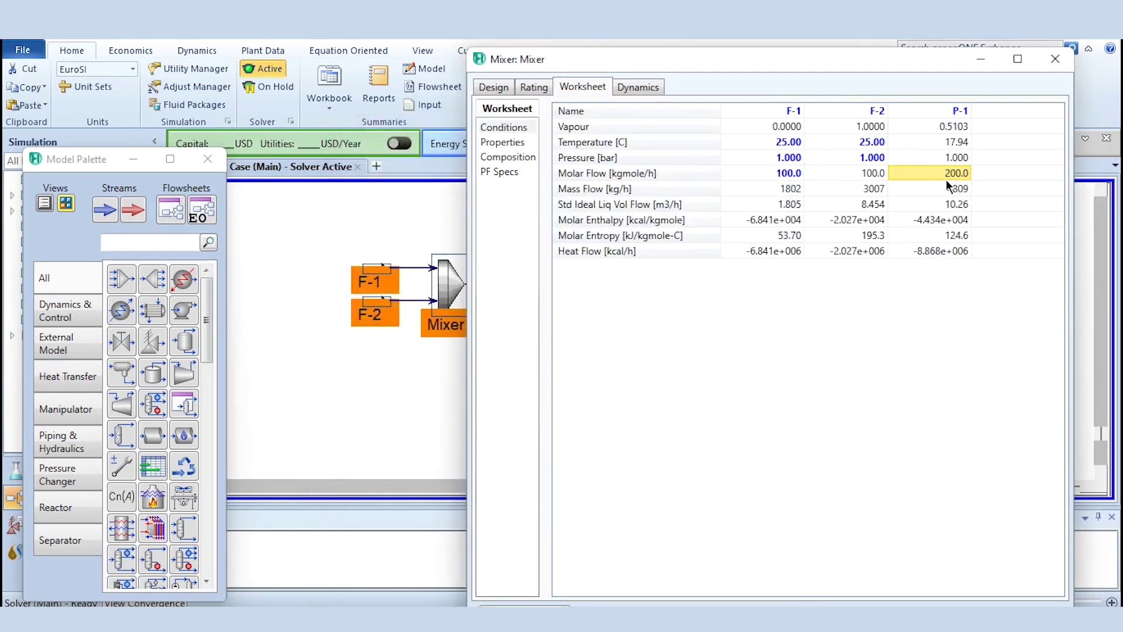
pyautogui.moveTo(946, 179)
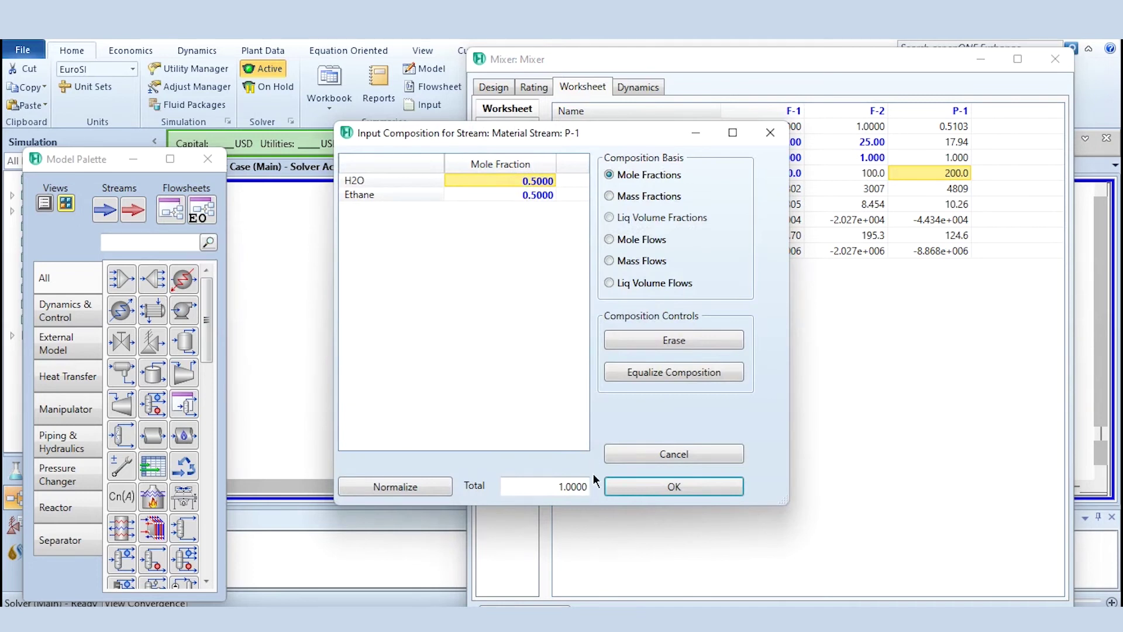
# - Review P-1 in mass fractions (0.3747 water, 0.6253 ethane) and close the Mixer window
pyautogui.click(621, 489)
pyautogui.doubleClick(946, 190)
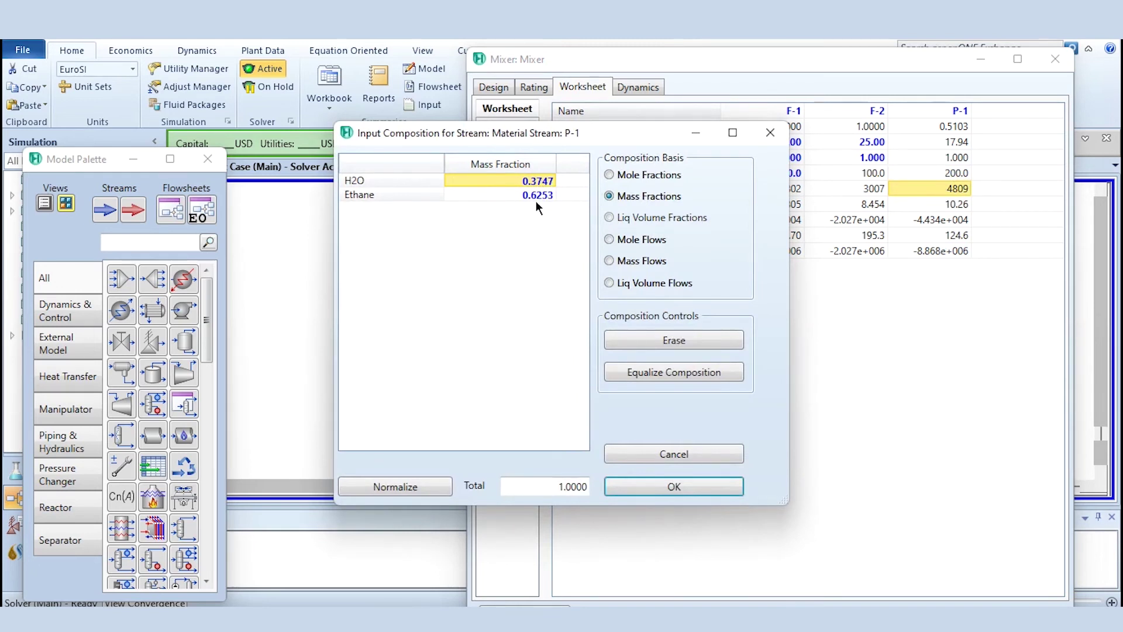
pyautogui.click(691, 493)
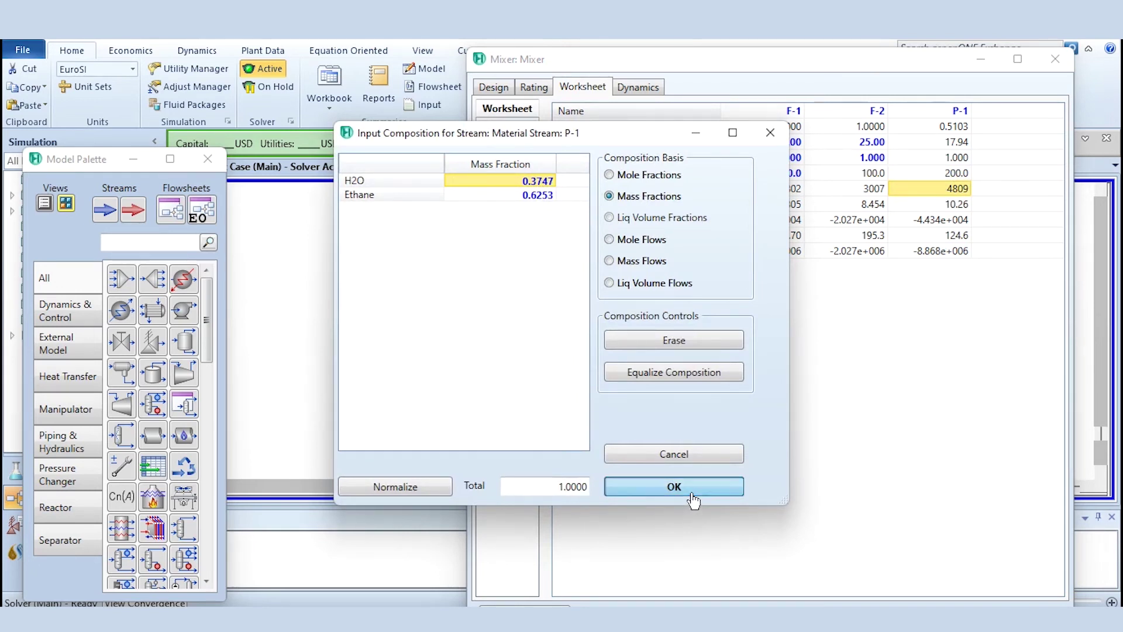
pyautogui.click(1055, 59)
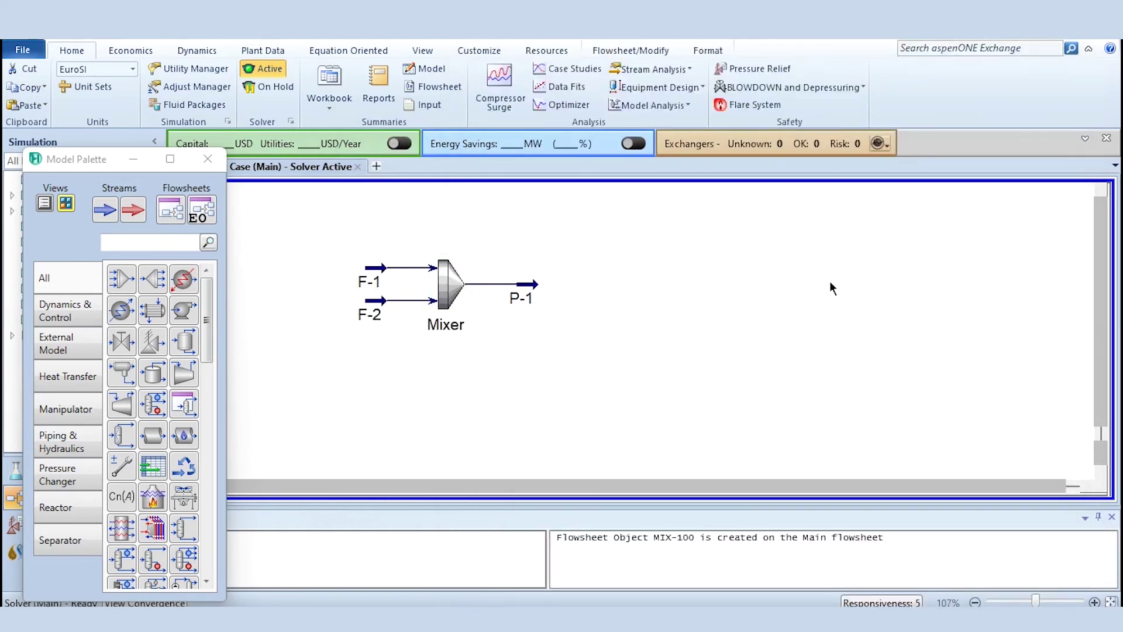
# - Place separator V-100 on the flowsheet
pyautogui.click(184, 341)
pyautogui.click(754, 356)
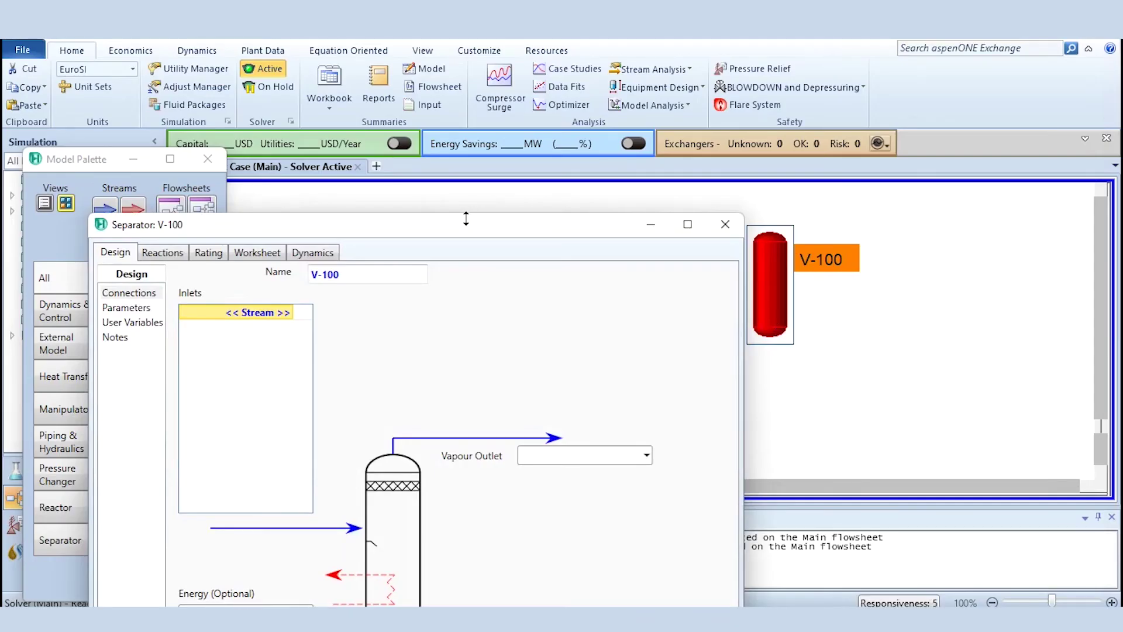
pyautogui.moveTo(466, 219); pyautogui.dragTo(417, 111)
# - Connect F-3 as the V-100 inlet, P-2 as vapour outlet and P-3 as liquid outlet
pyautogui.click(241, 203)
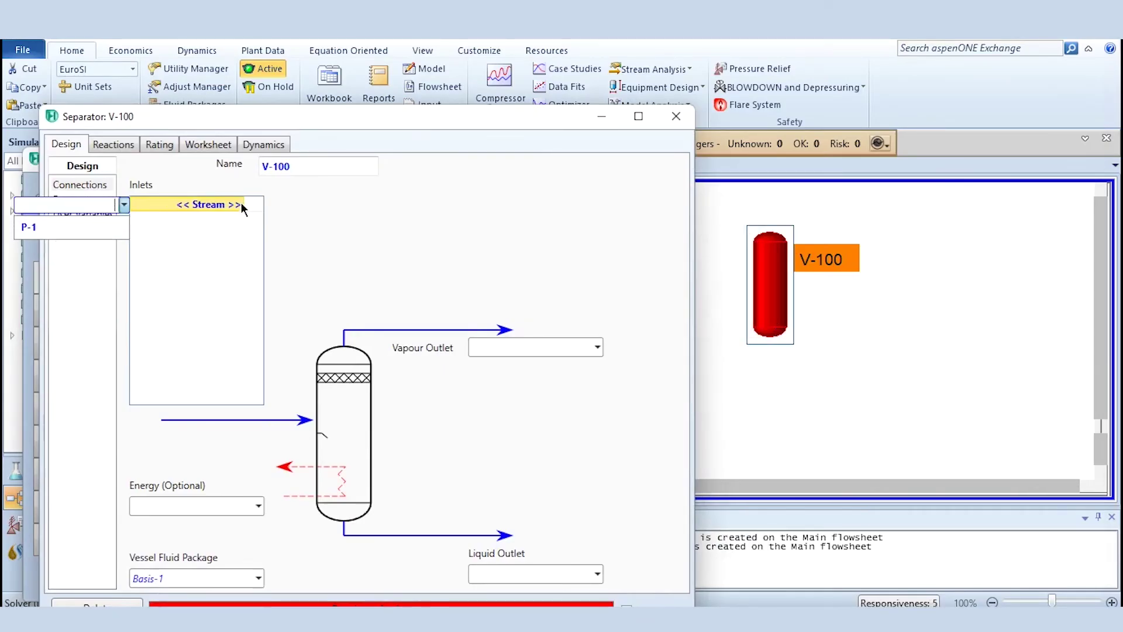
pyautogui.write('F-3')
pyautogui.press('Return')
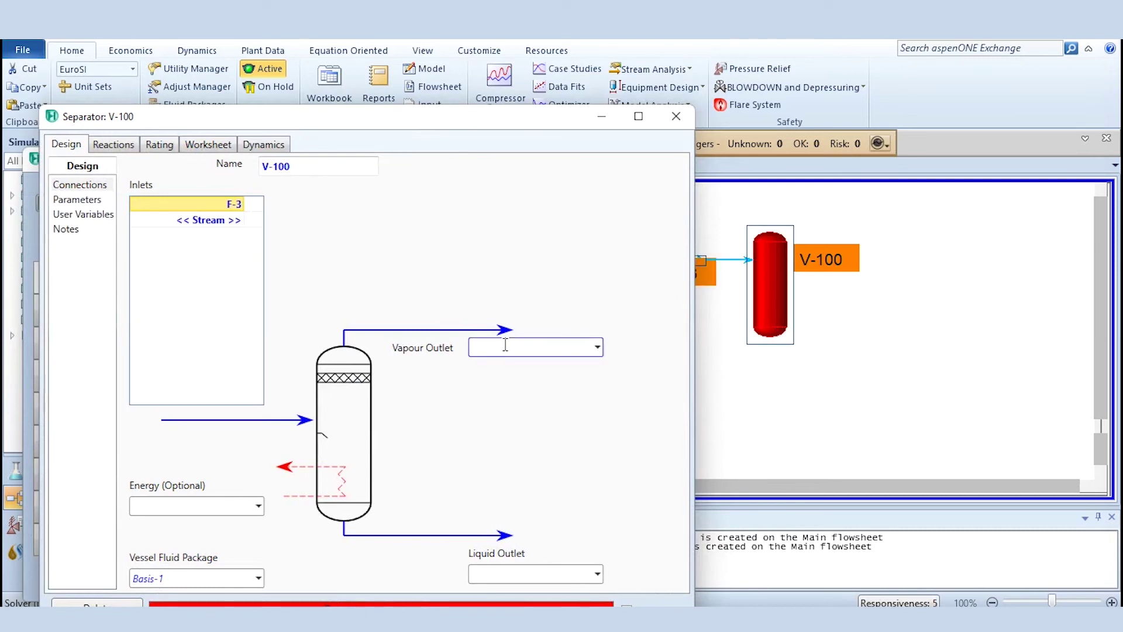
pyautogui.click(505, 345)
pyautogui.write('P-2')
pyautogui.press('Return')
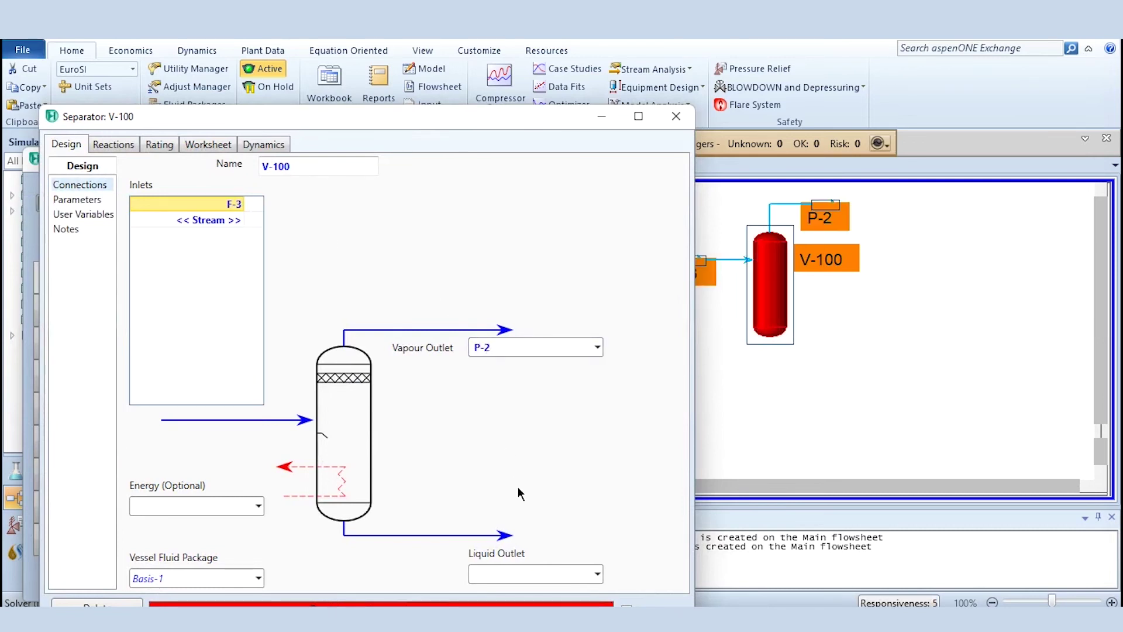
pyautogui.click(519, 572)
pyautogui.write('P-3')
pyautogui.press('Return')
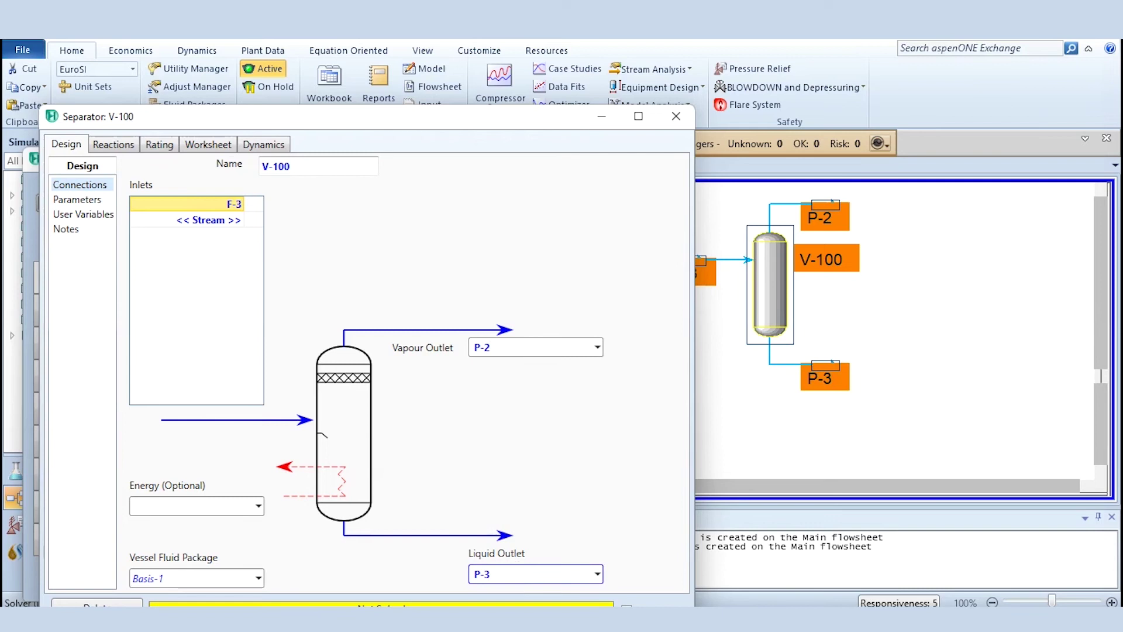
pyautogui.click(208, 144)
# - Specify F-3 at vapour fraction 0.5, 1 bar, 100 kgmole/h, with 0.5 H2O and 0.5 ethane
pyautogui.click(351, 183)
pyautogui.write('0')
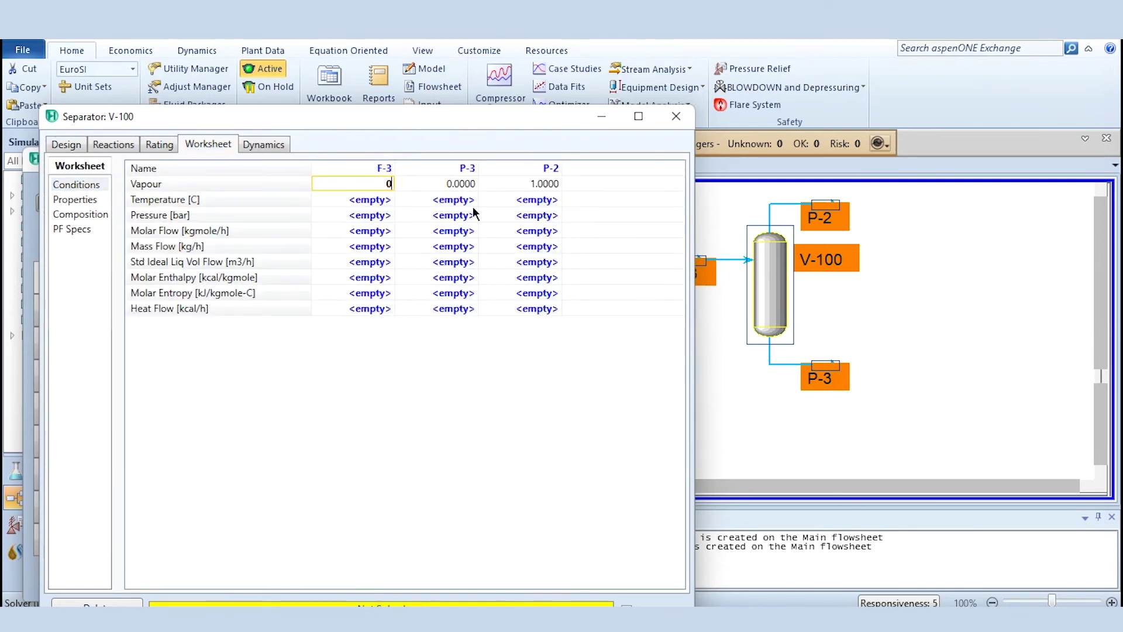
pyautogui.write('.5')
pyautogui.press('Return')
pyautogui.press('Down')
pyautogui.write('1')
pyautogui.press('Return')
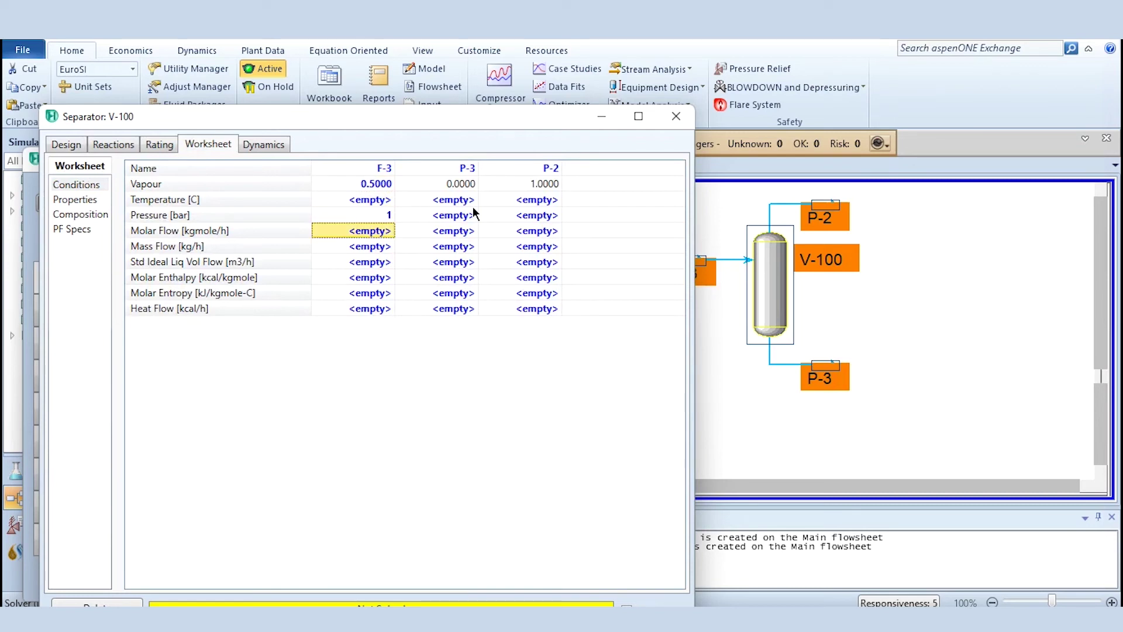
pyautogui.write('100')
pyautogui.press('Return')
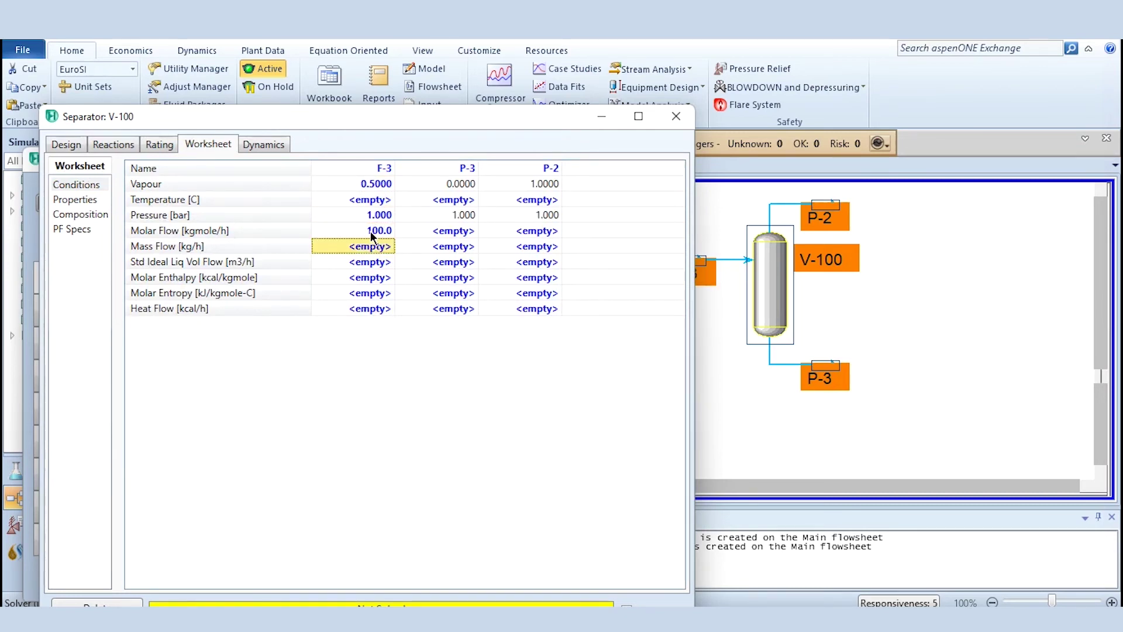
pyautogui.write('0.5')
pyautogui.press('Return')
pyautogui.write('0.5')
pyautogui.press('Return')
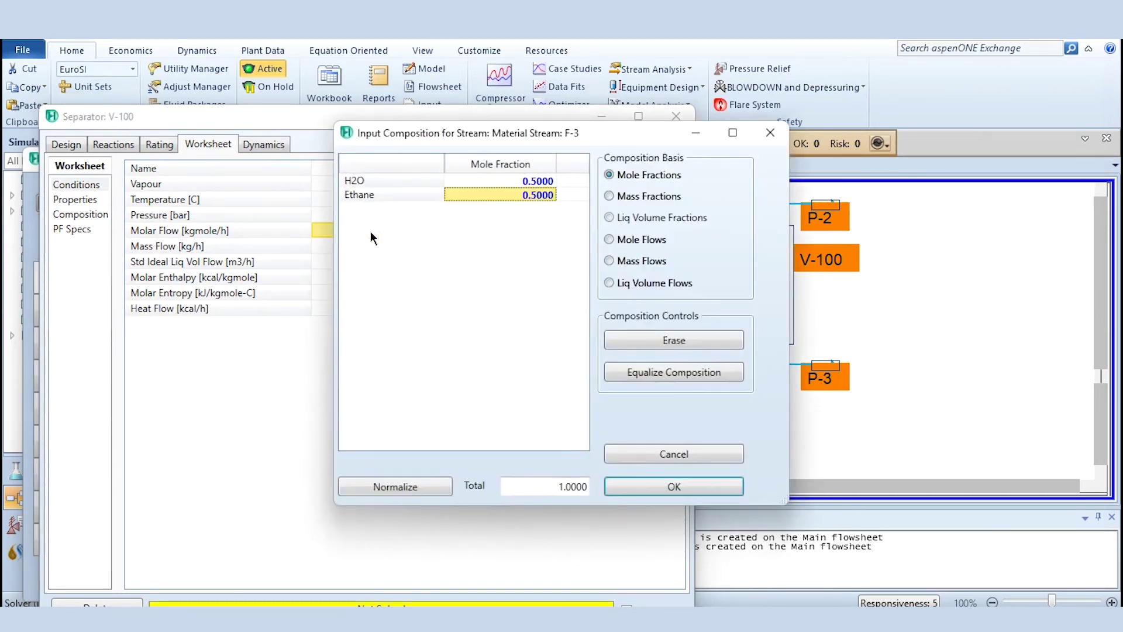
pyautogui.click(672, 488)
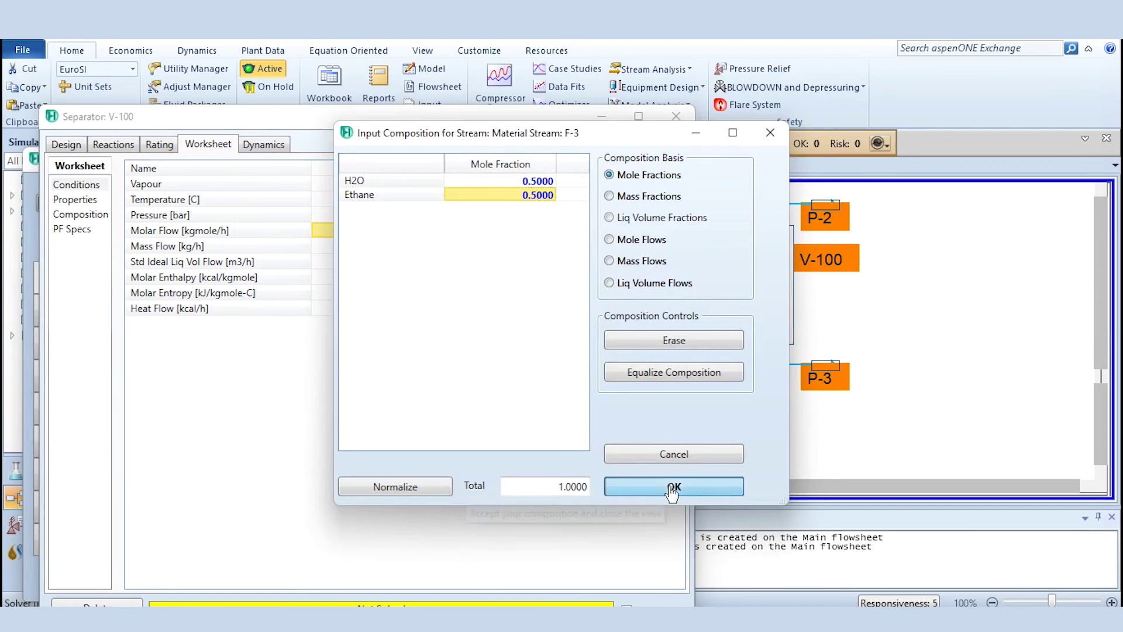
# - Inspect the P-3 and P-2 compositions, then close the V-100 window
pyautogui.moveTo(457, 262)
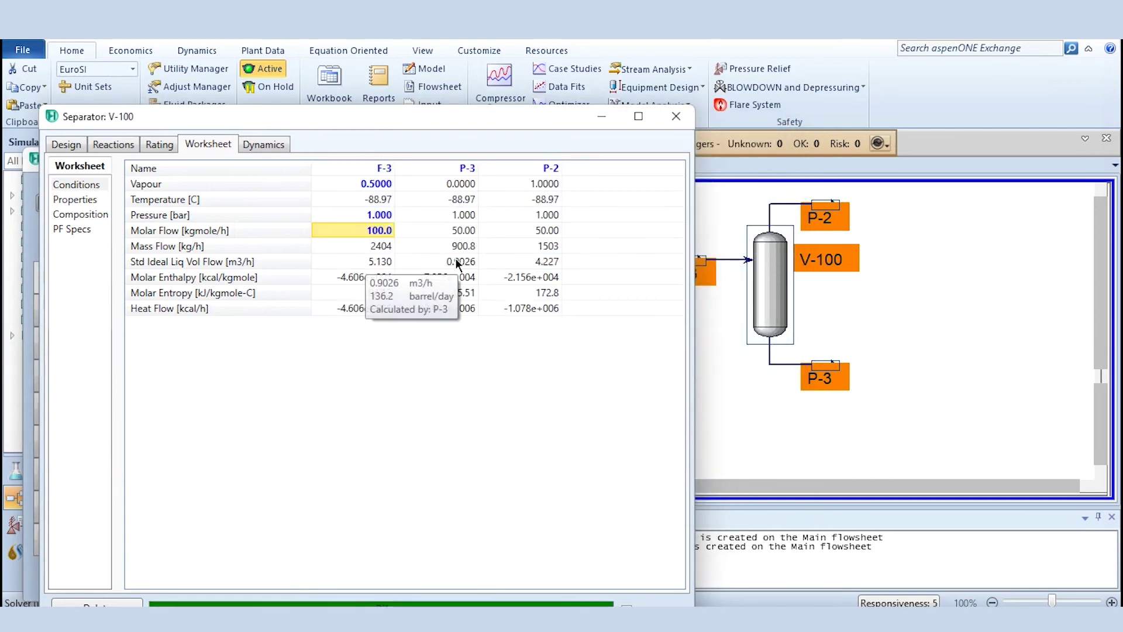
pyautogui.doubleClick(454, 230)
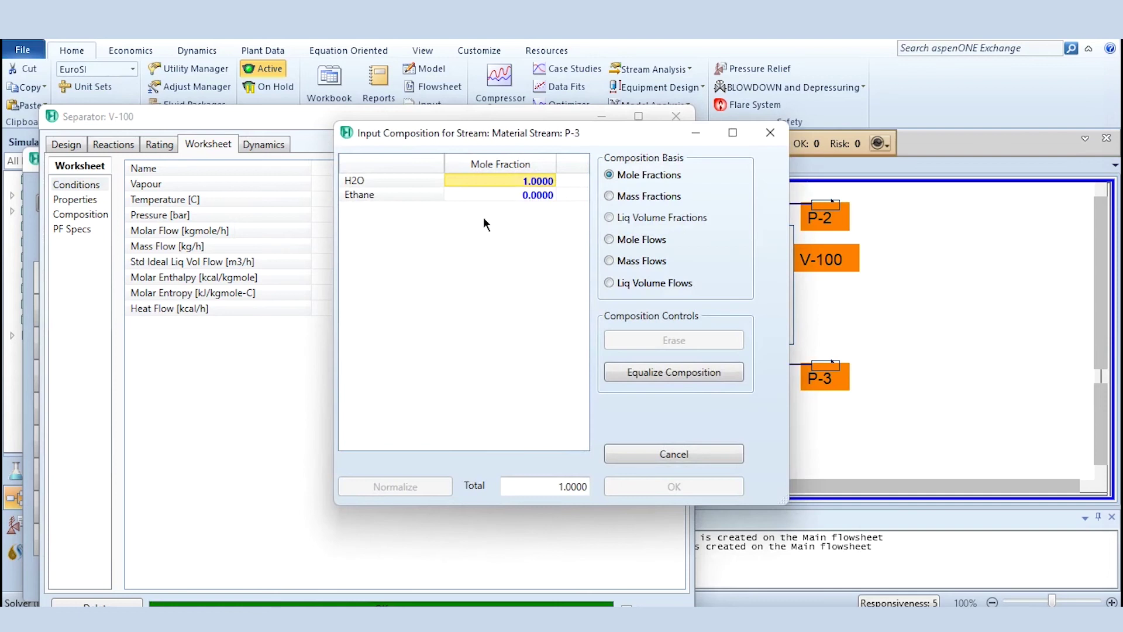
pyautogui.click(770, 132)
pyautogui.moveTo(532, 257)
pyautogui.doubleClick(526, 230)
pyautogui.click(770, 132)
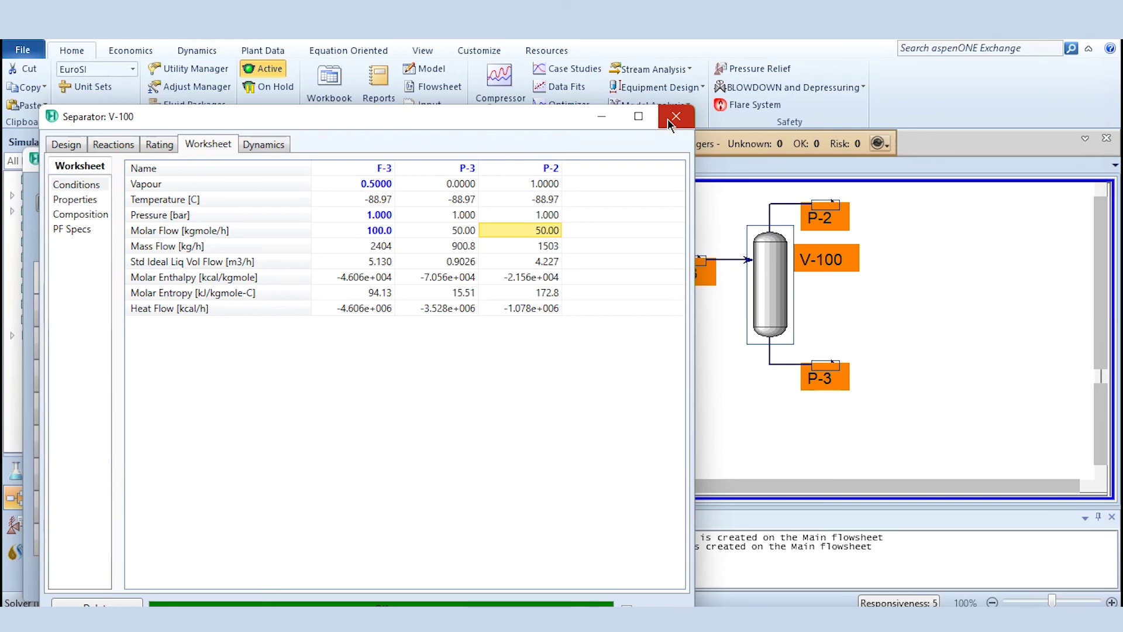
pyautogui.click(668, 118)
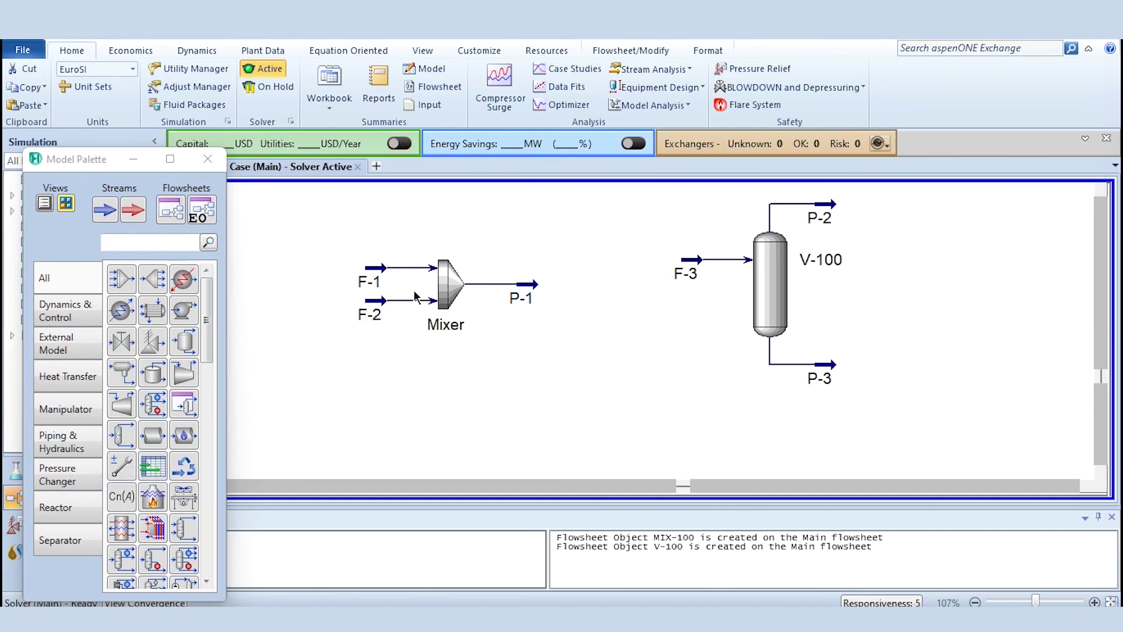
# - Check the solved stream conditions, with P-1 at 17.94 °C, 1 bar, 200 kgmole/h
pyautogui.moveTo(377, 282)
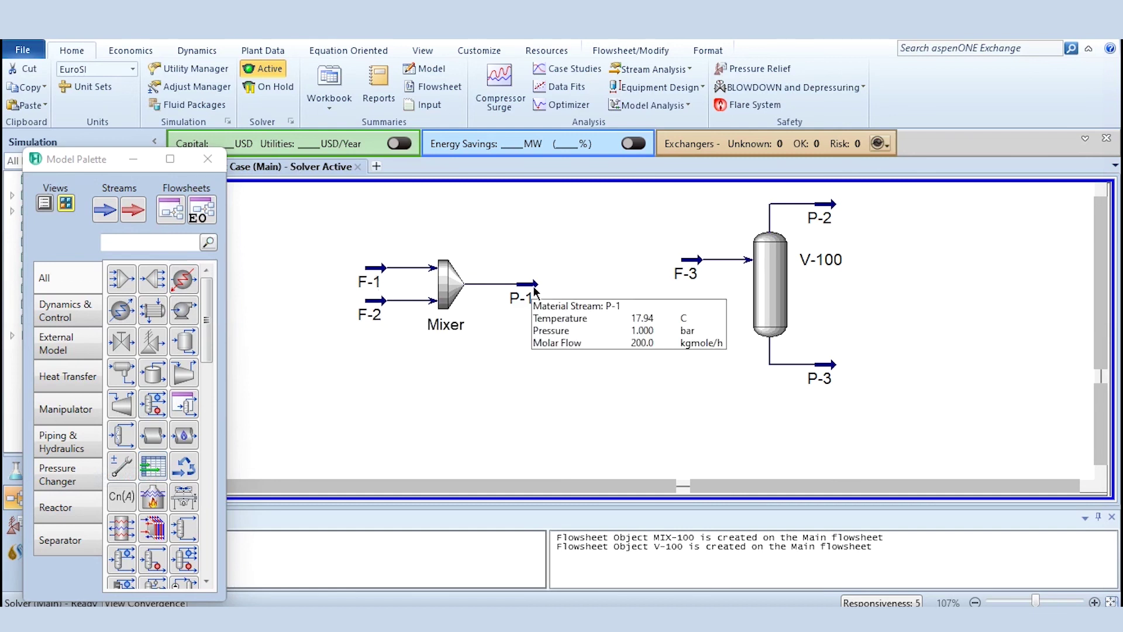